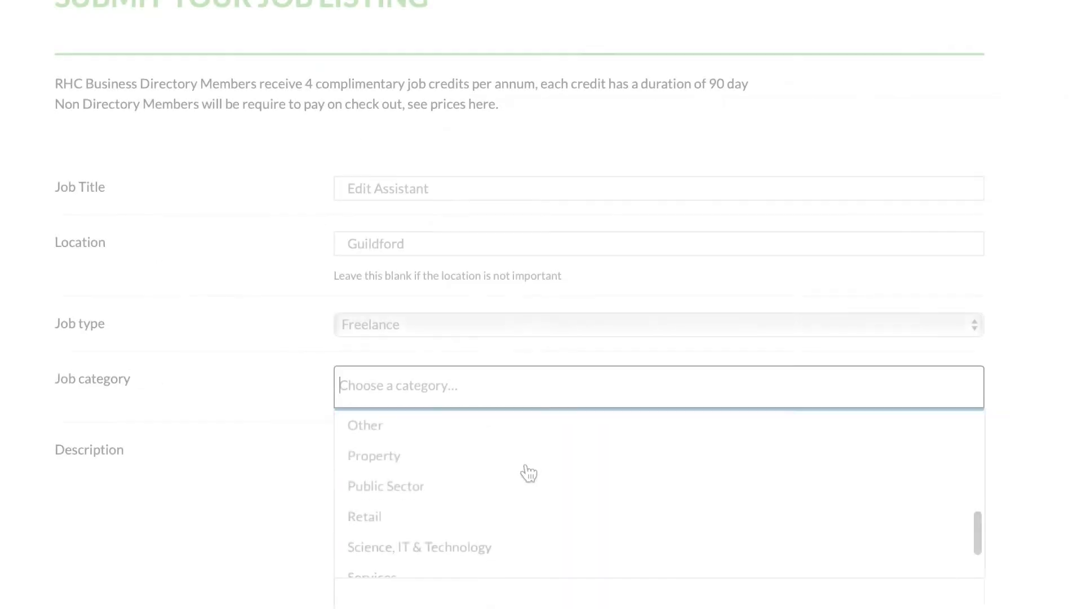
Set the job category to Marketing, Advertising & PR
scroll(527, 471, "down", 3)
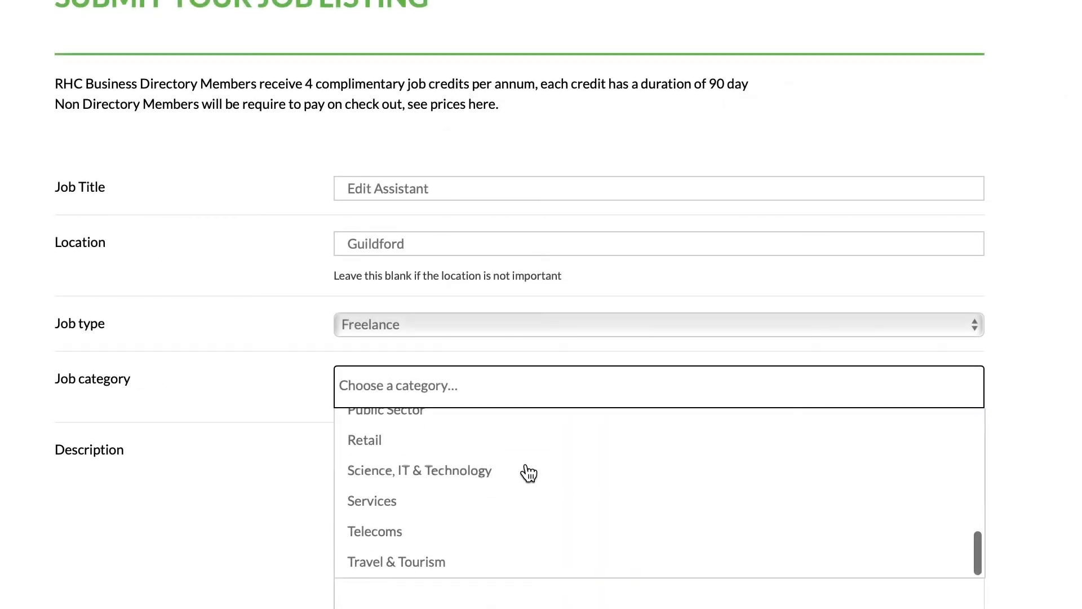
scroll(528, 473, "up", 5)
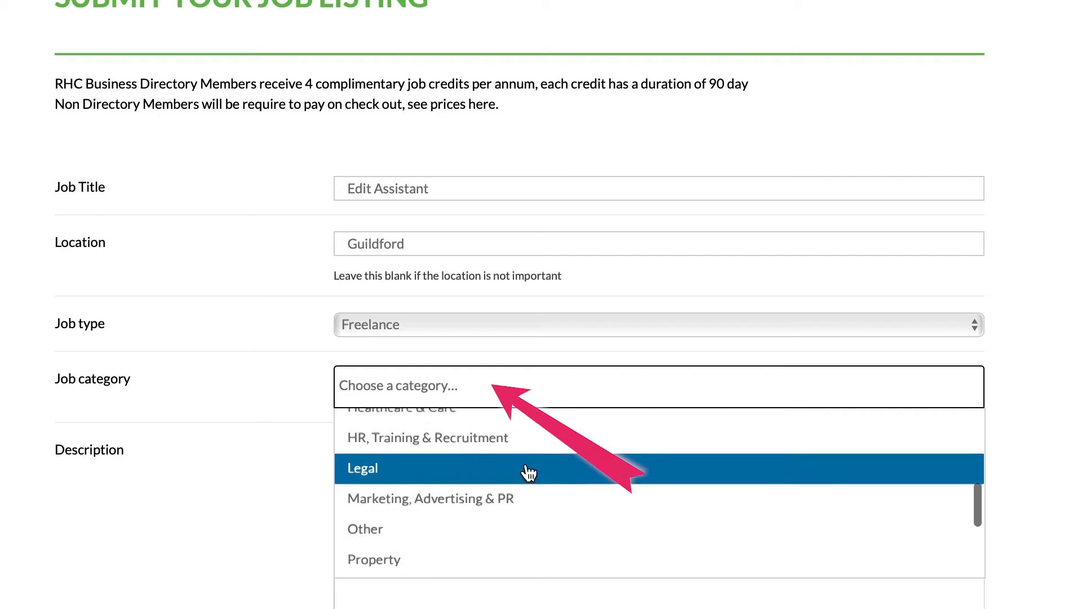
scroll(528, 472, "up", 2)
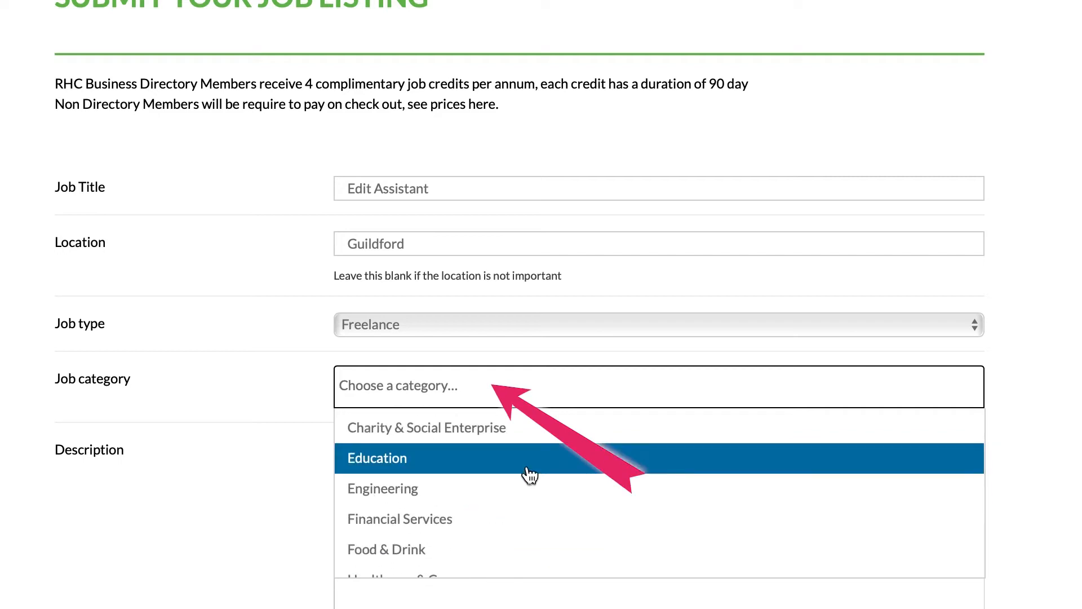
scroll(530, 473, "down", 2)
scroll(529, 472, "down", 2)
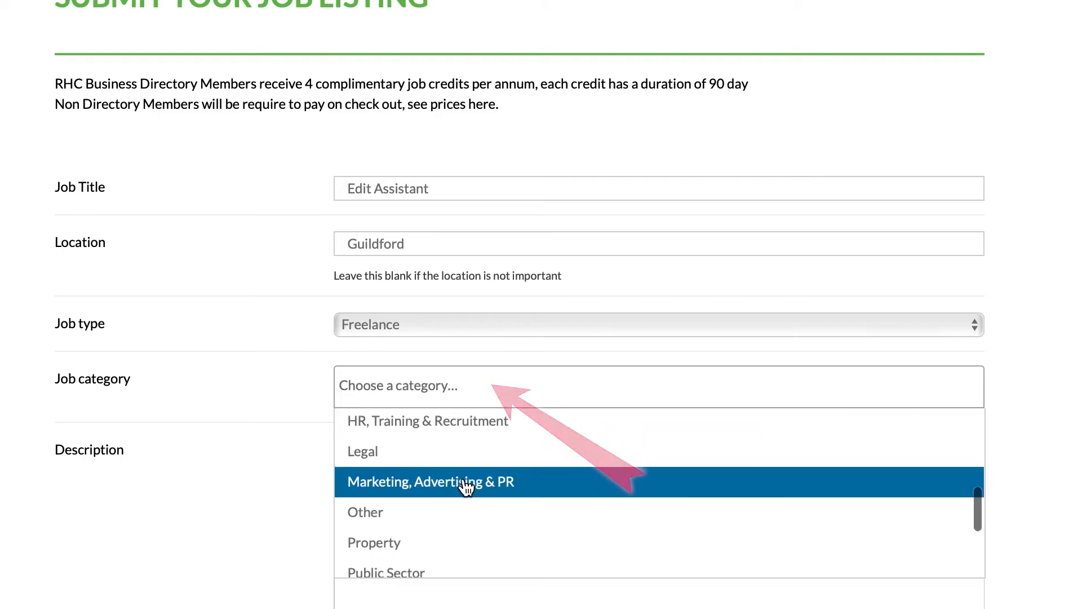
left_click(532, 483)
type("Vid")
key("BackSpace")
key("BackSpace")
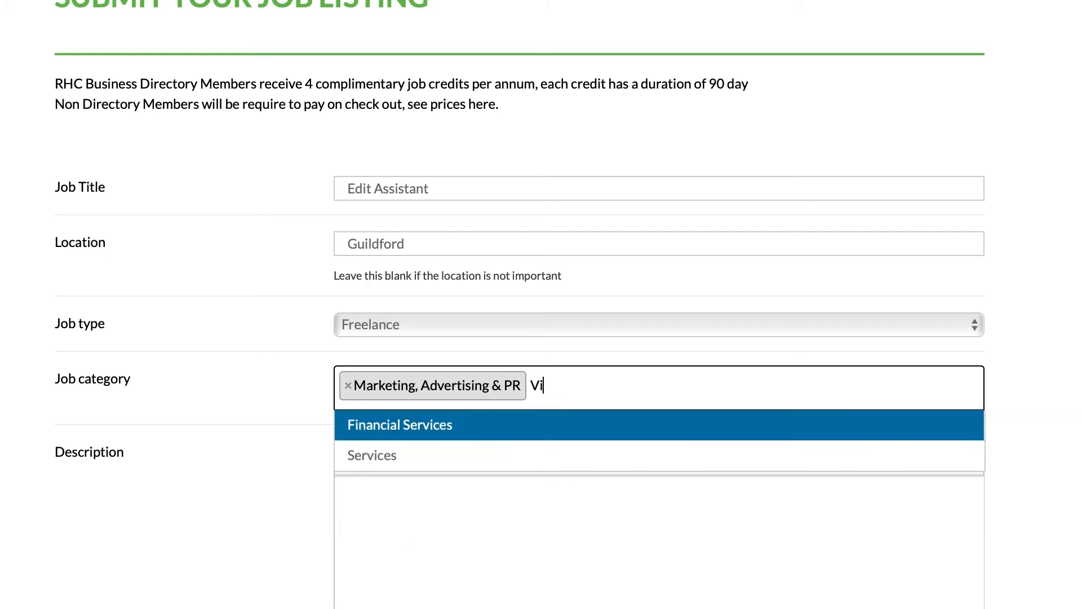
key("BackSpace")
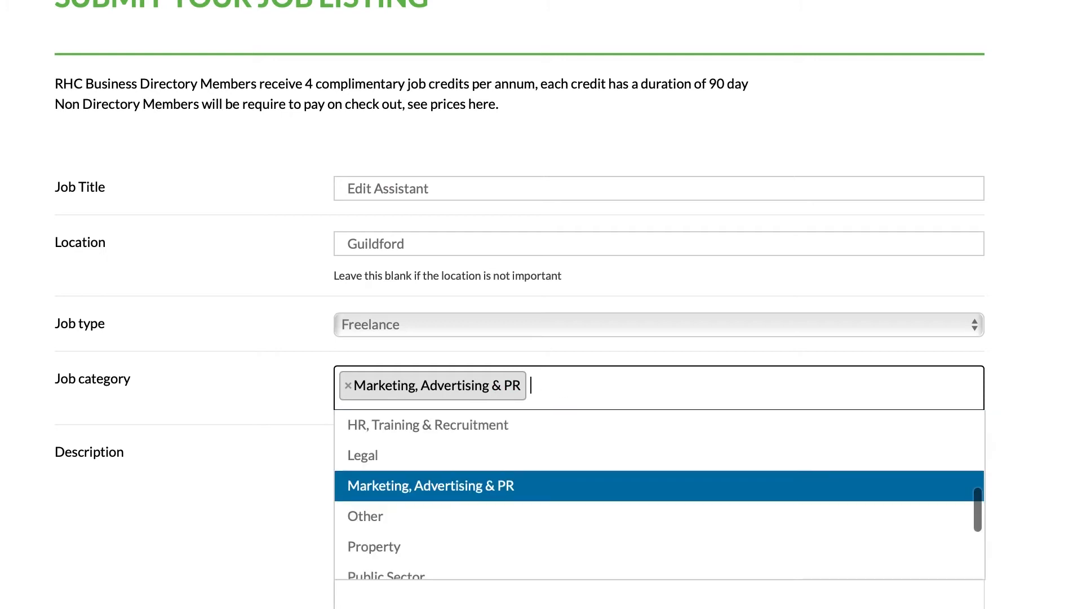
Add Other as a second job category for the listing
left_click(428, 516)
Fill in the job description with "A highly skilled editor who has knowledge of Premiere Pro and Final Cut Pro"
scroll(553, 508, "down", 3)
left_click(529, 387)
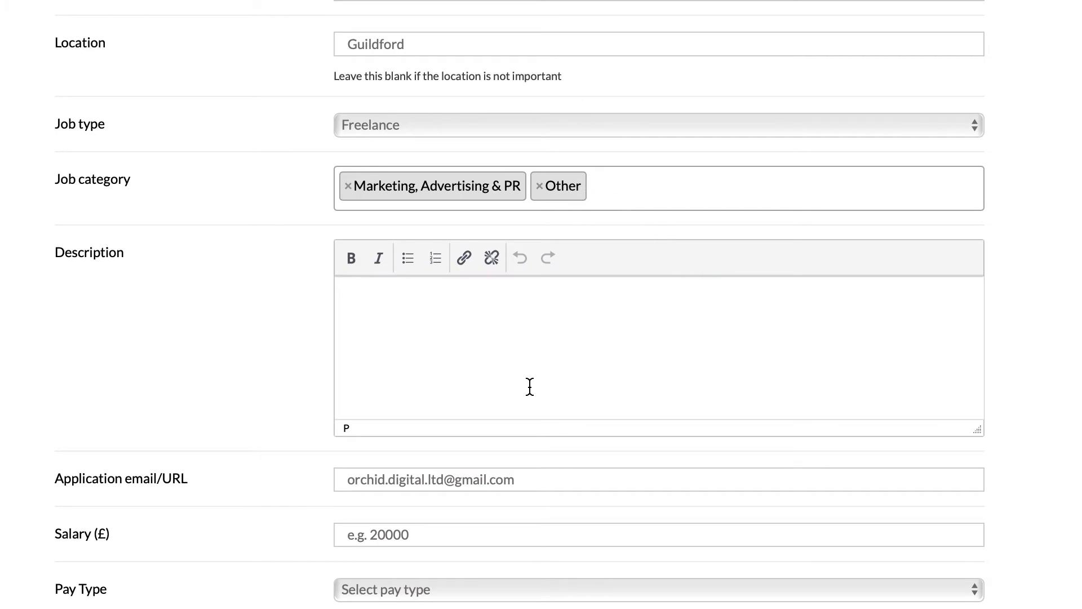
type("A highly skilled")
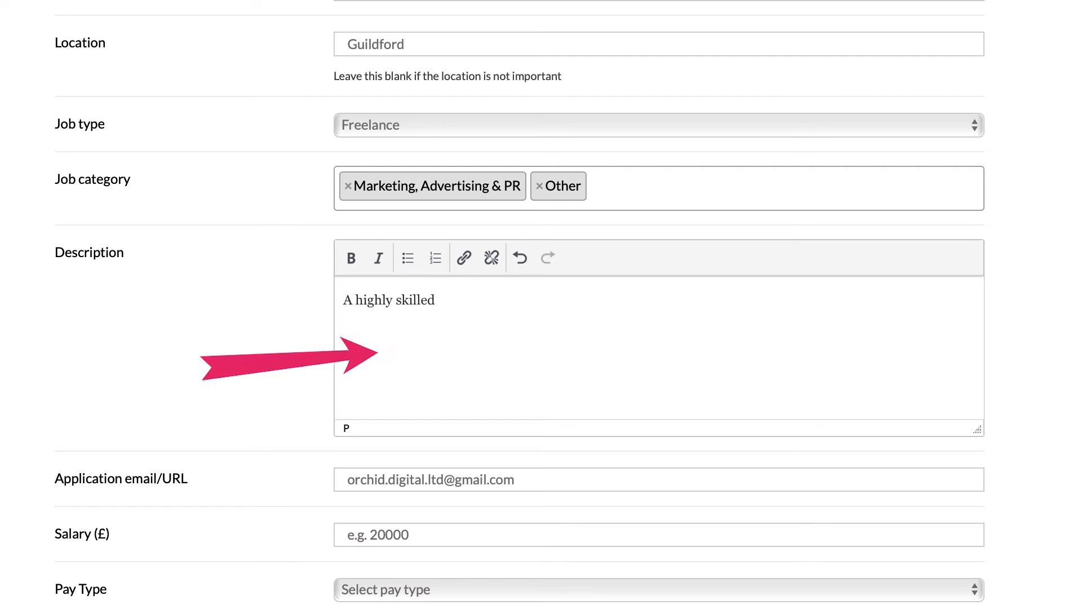
type(" edi")
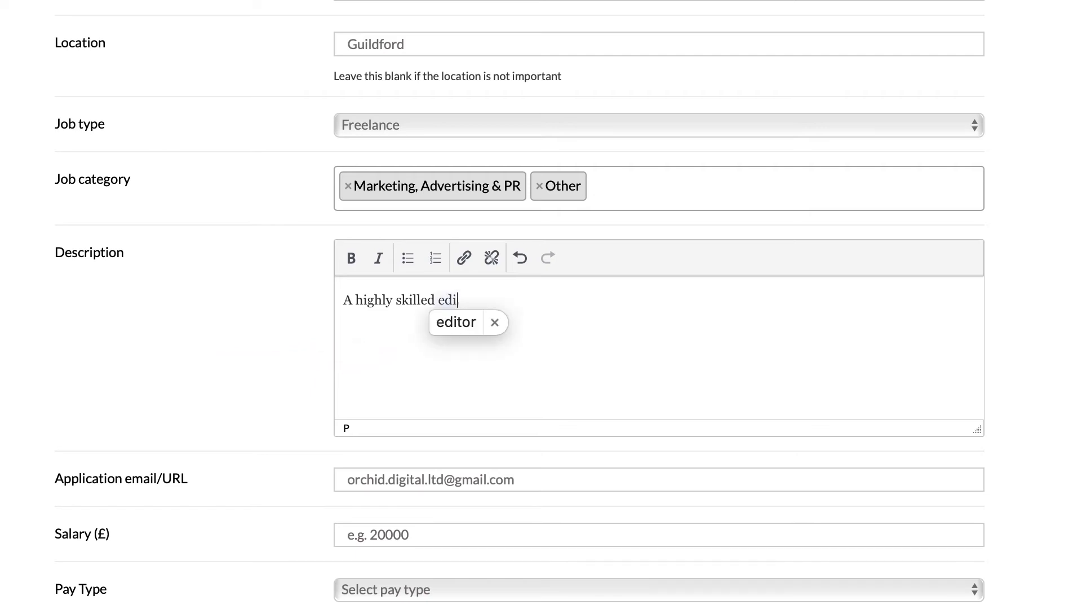
type("tor")
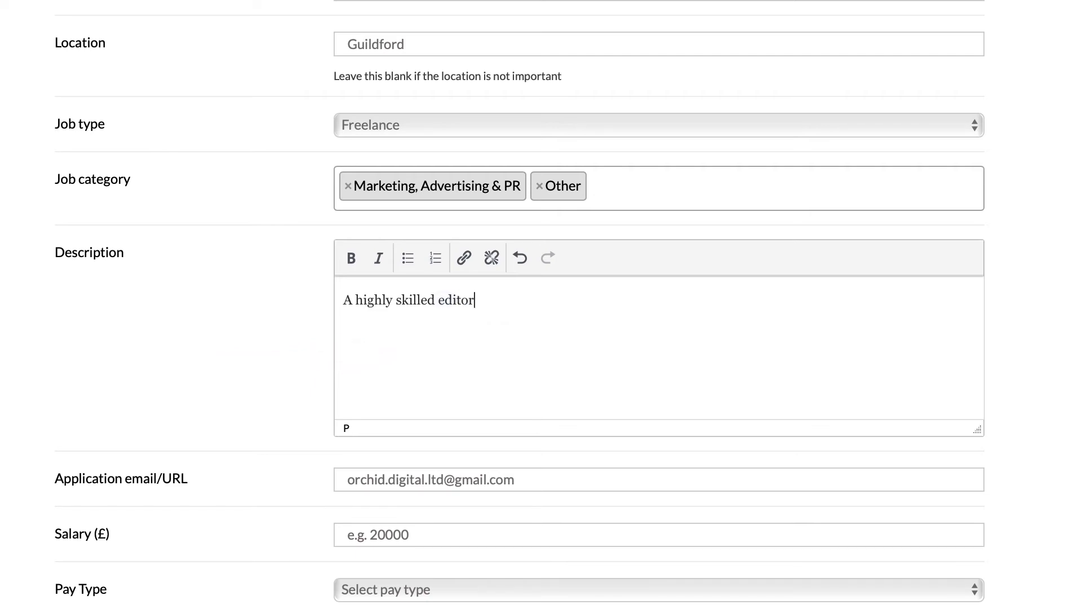
type(" who has kno")
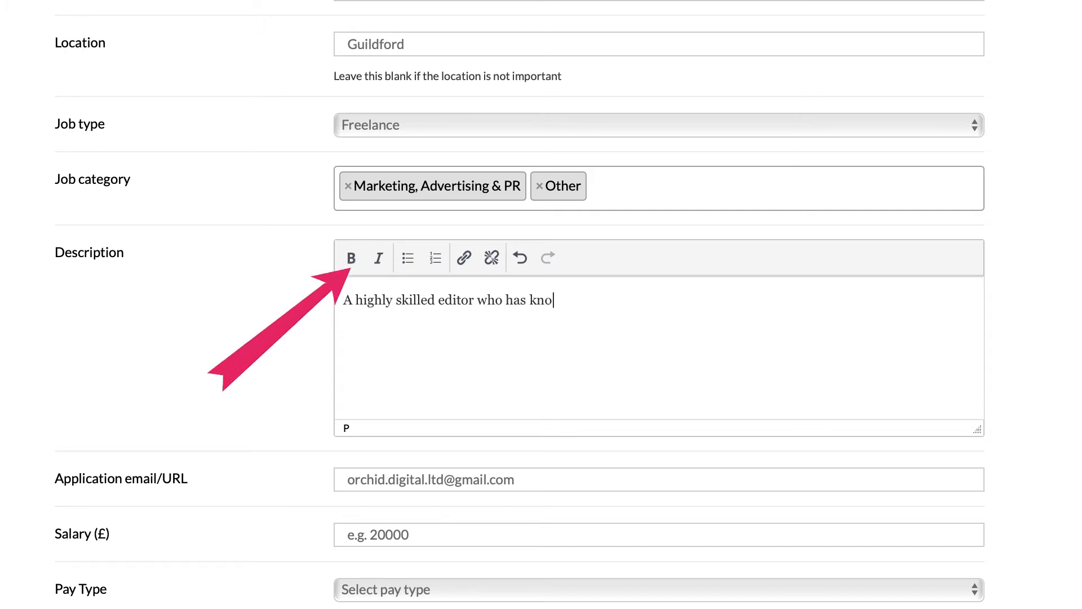
type("wledge of Premiere Pro and Final Cut Pro")
Enter 200 as the salary in pounds for the job listing
scroll(509, 377, "down", 3)
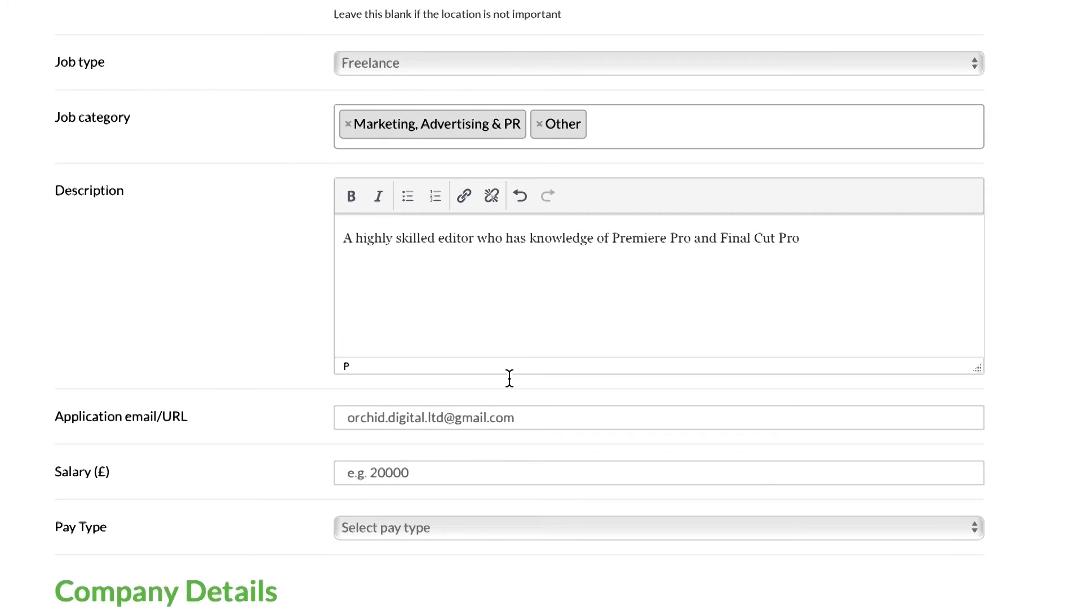
left_click(473, 345)
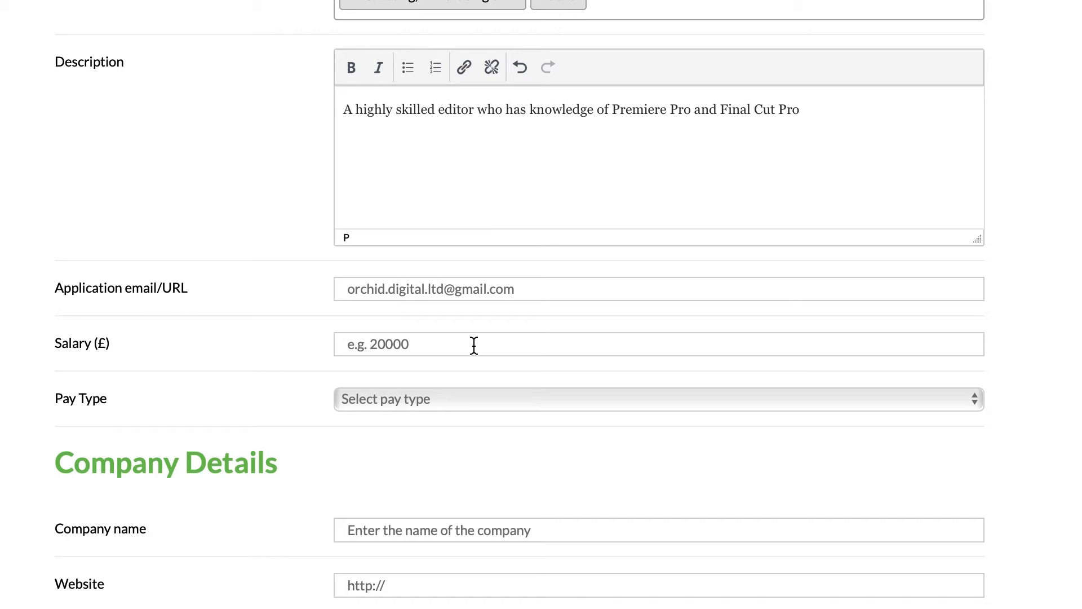
left_click(474, 345)
type("200")
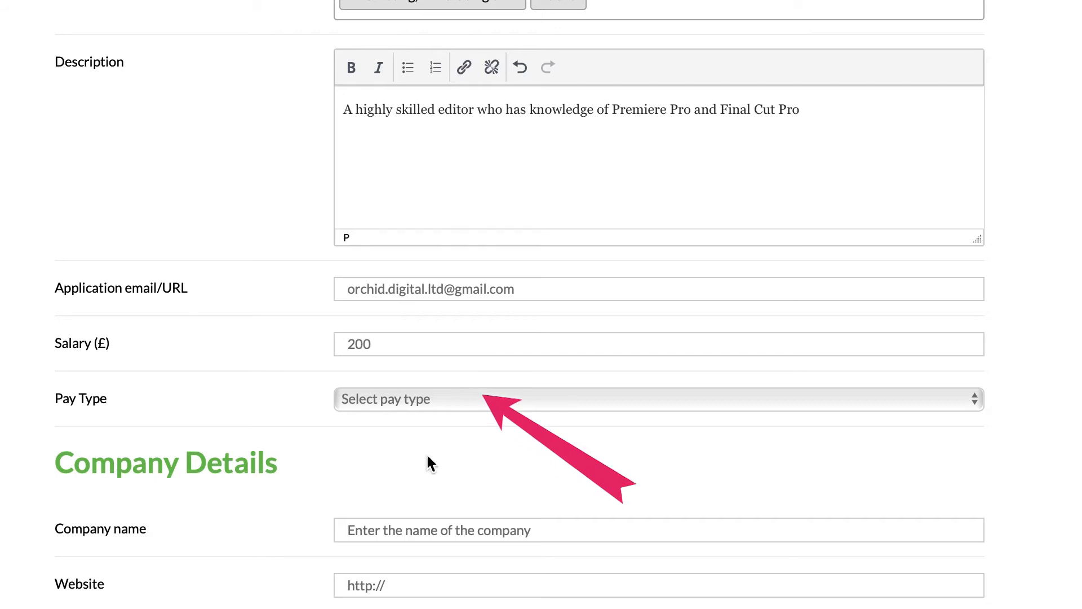
Set the pay type to Hourly rate and replace the salary amount with 20
left_click(425, 399)
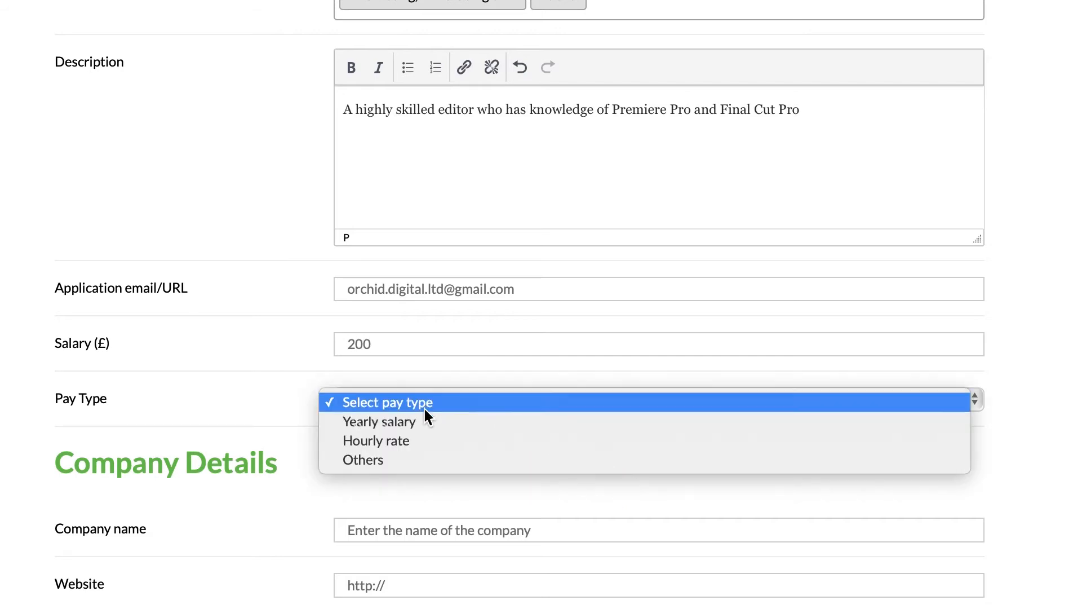
left_click(403, 442)
left_click_drag(389, 344, 322, 344)
type("20")
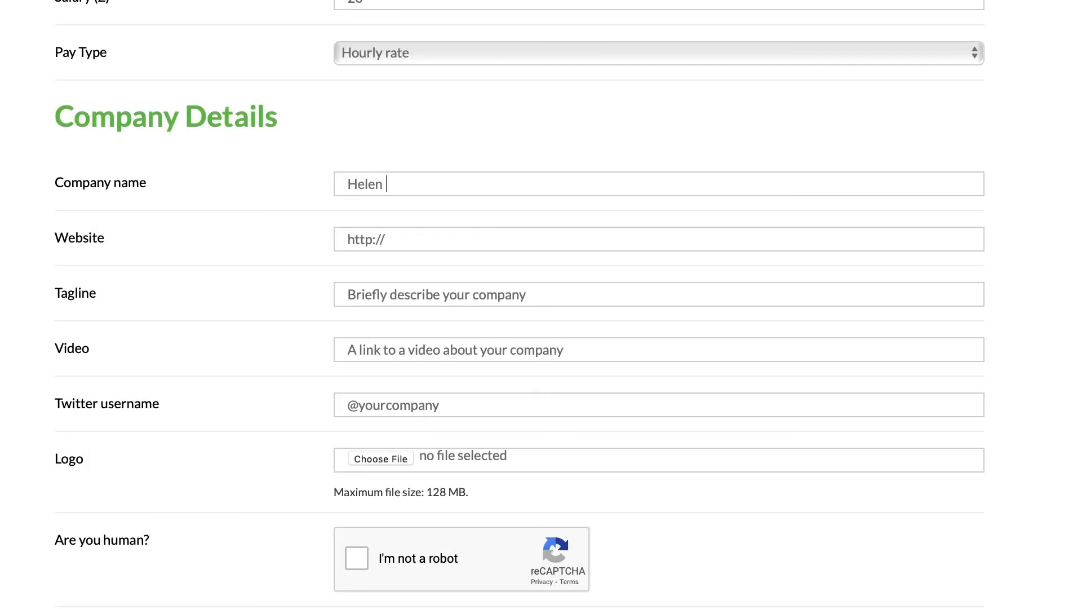
key("BackSpace")
key("BackSpace")
key("BackSpace")
key("BackSpace")
key("BackSpace")
key("BackSpace")
type("Orchid Digital")
key("Tab")
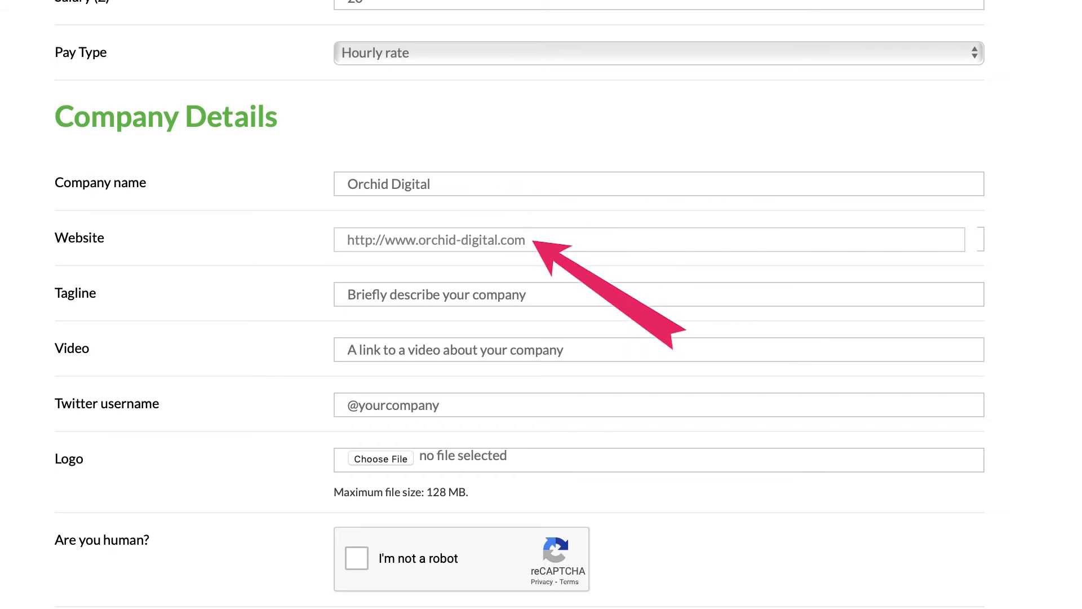
Enter "Video Production" as the company's tagline
left_click(643, 293)
type("V")
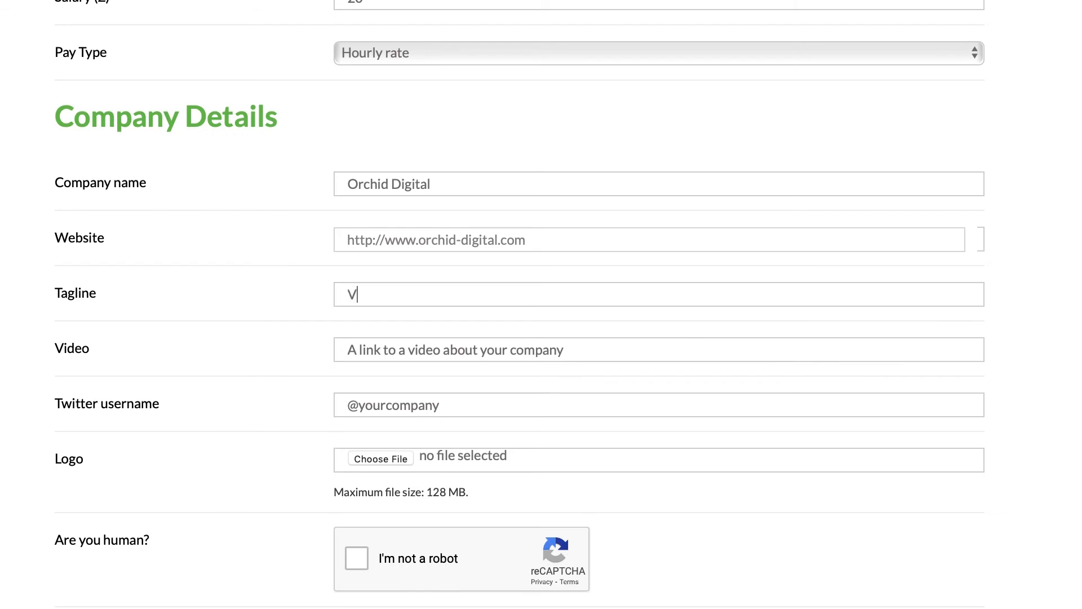
type("ideo Production")
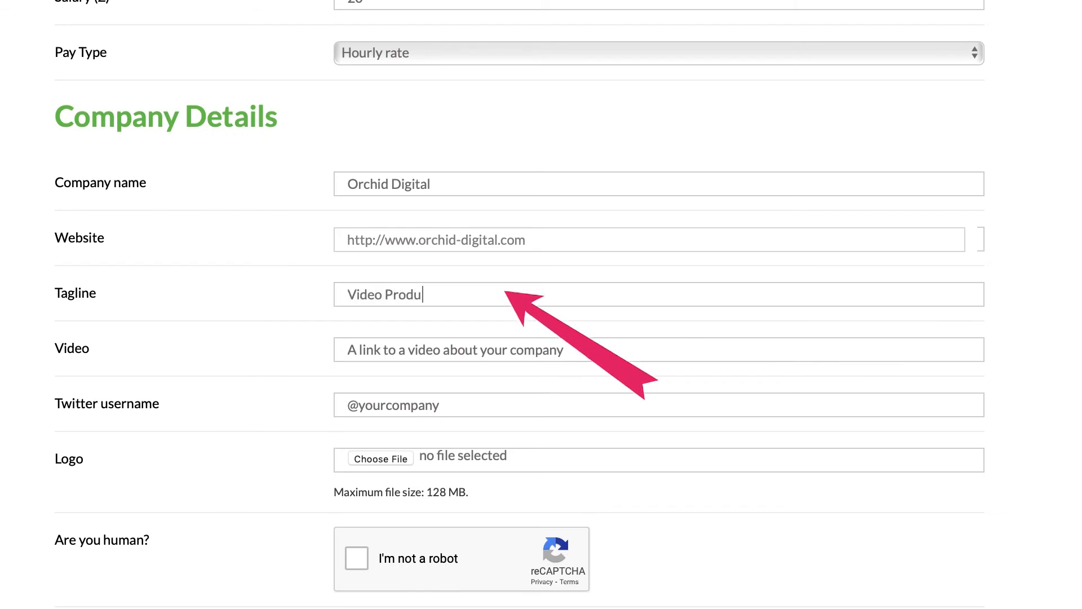